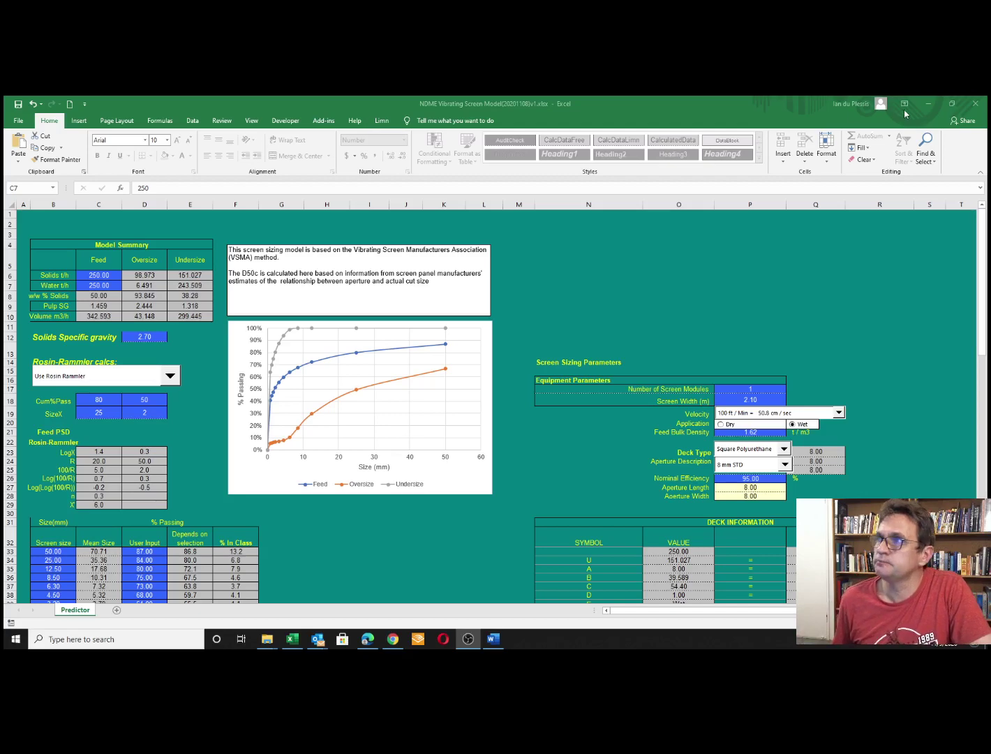
# Minimise Excel to reveal the Mineral Process Tribe folder in Google Drive.
pyautogui.click(928, 103)
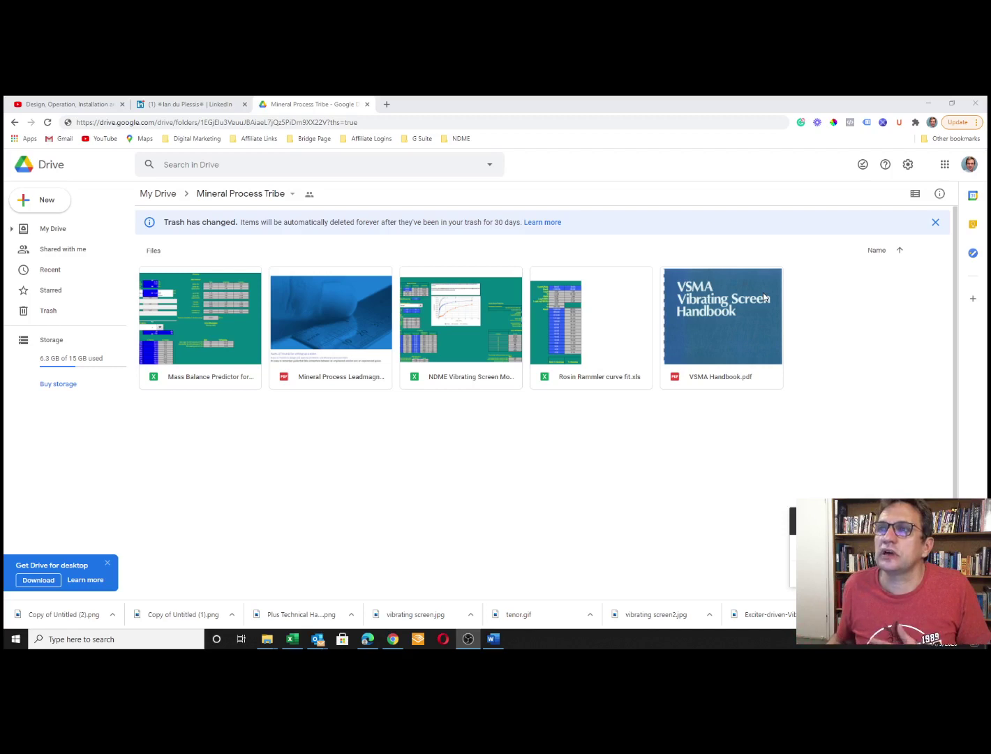
# Load the offer.ndme-inc.com free e-book page in a new Chrome tab.
pyautogui.click(386, 105)
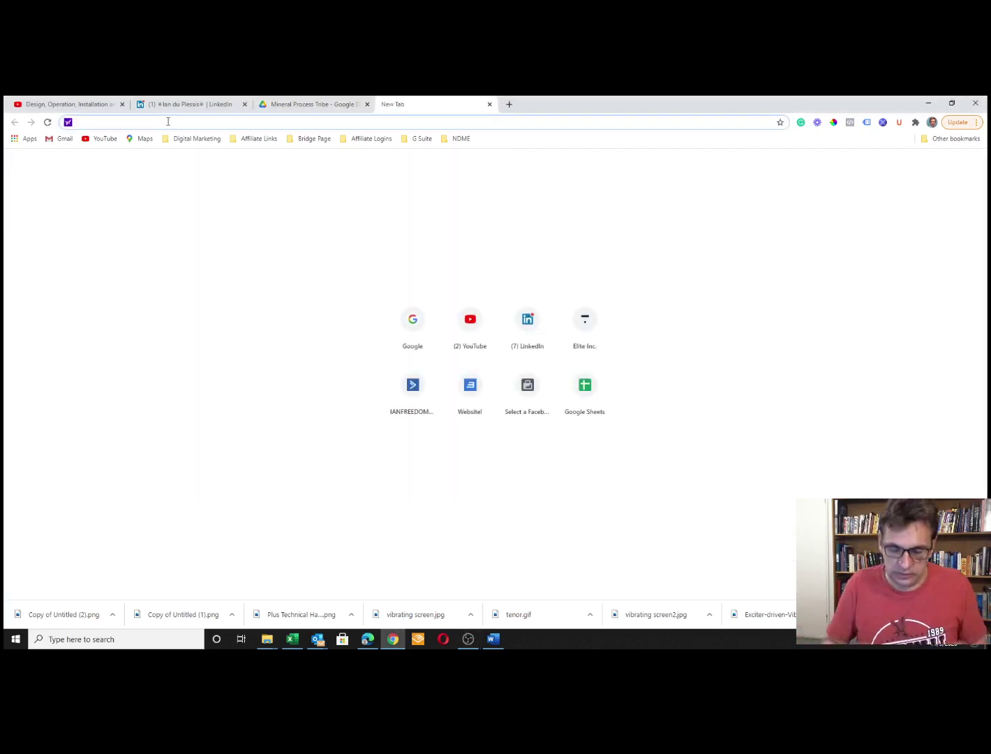
pyautogui.write('off')
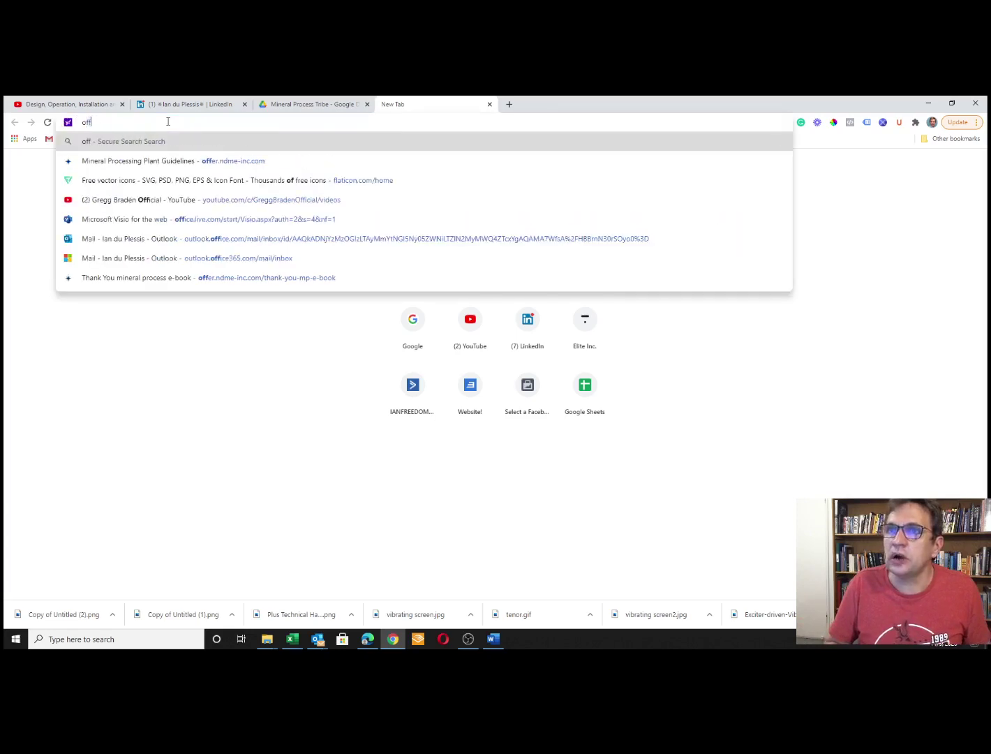
pyautogui.write('er.')
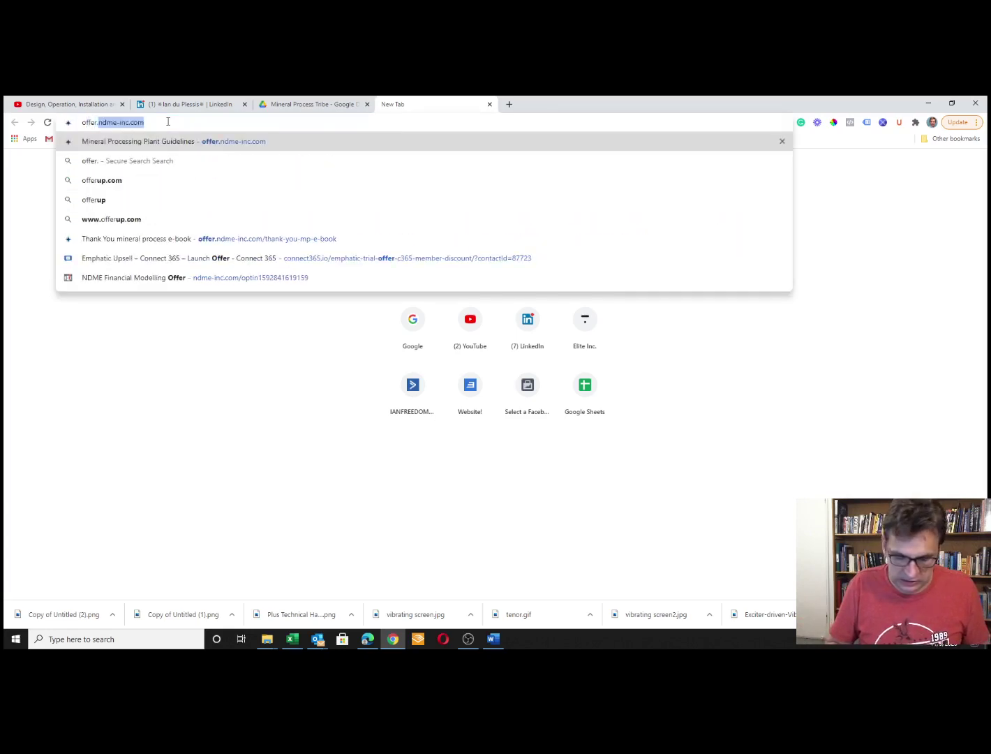
pyautogui.write('n')
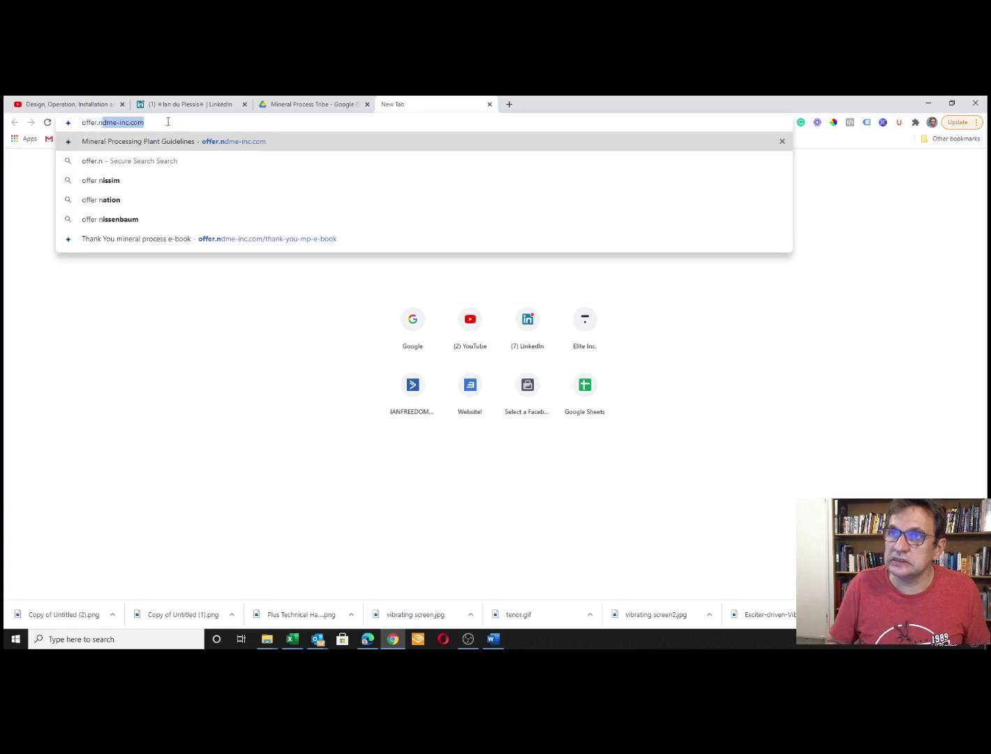
pyautogui.press('Return')
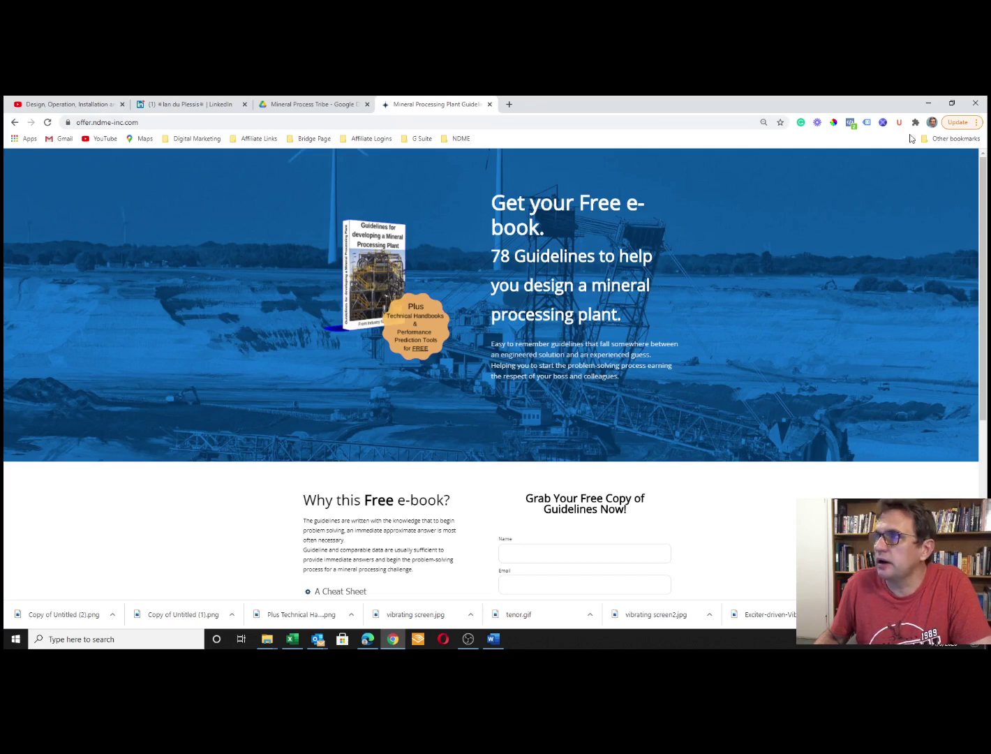
# Minimise Chrome, restore the screen sizing workbook and select the solids feed rate cell.
pyautogui.click(926, 104)
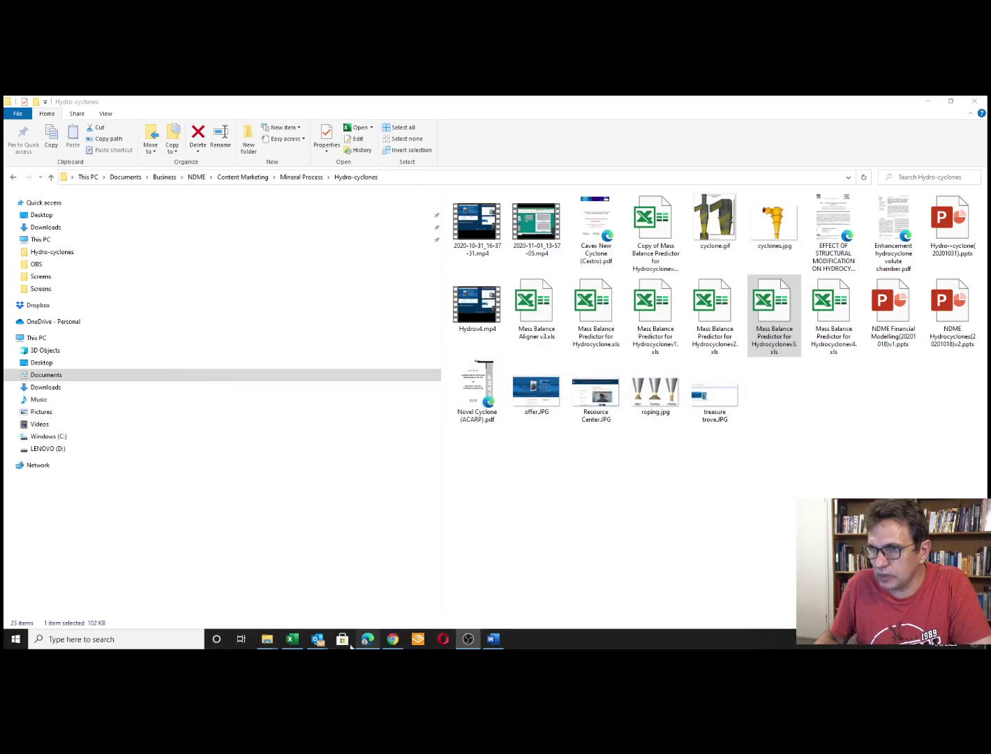
pyautogui.click(292, 639)
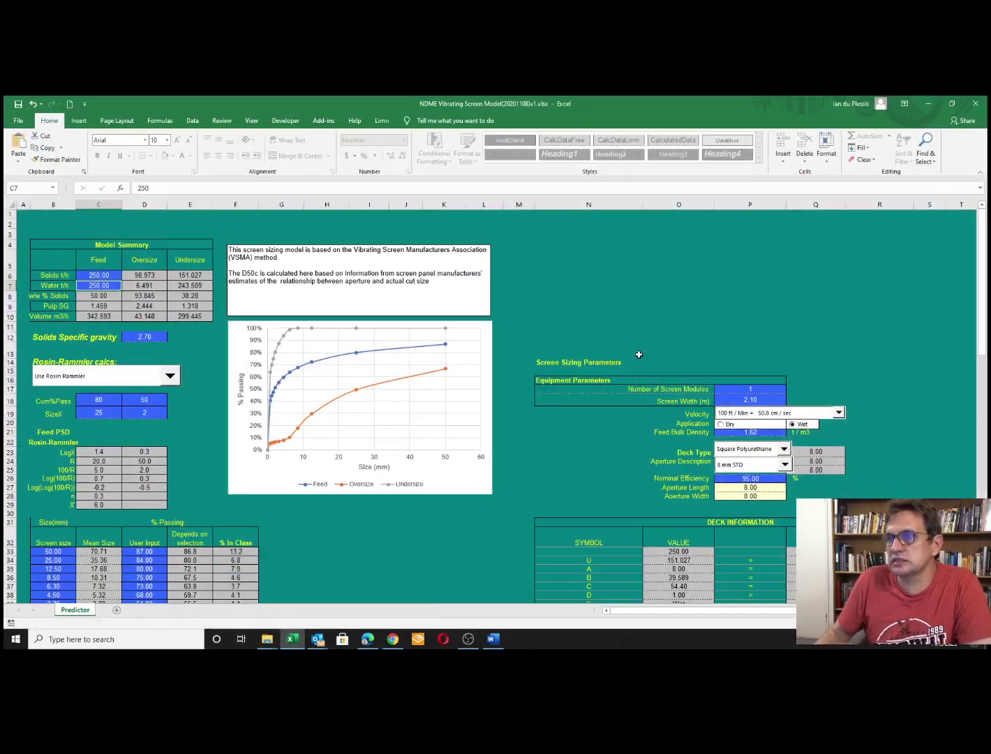
pyautogui.click(91, 276)
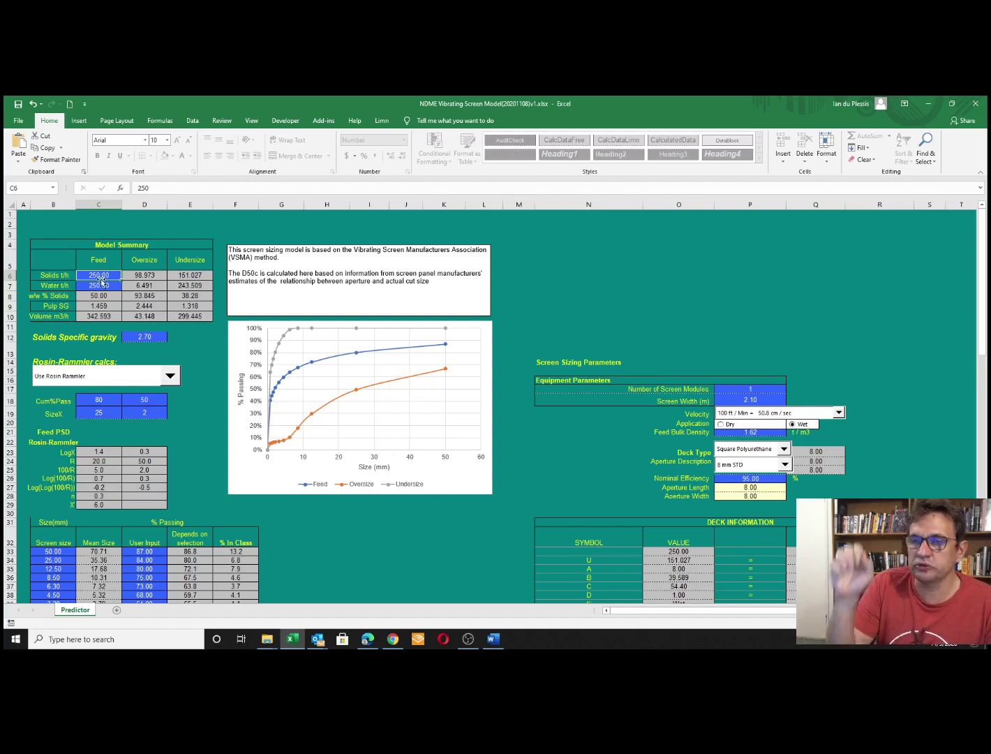
# Try the Have own PSD feed distribution, then revert to Rosin Rammler.
pyautogui.click(170, 376)
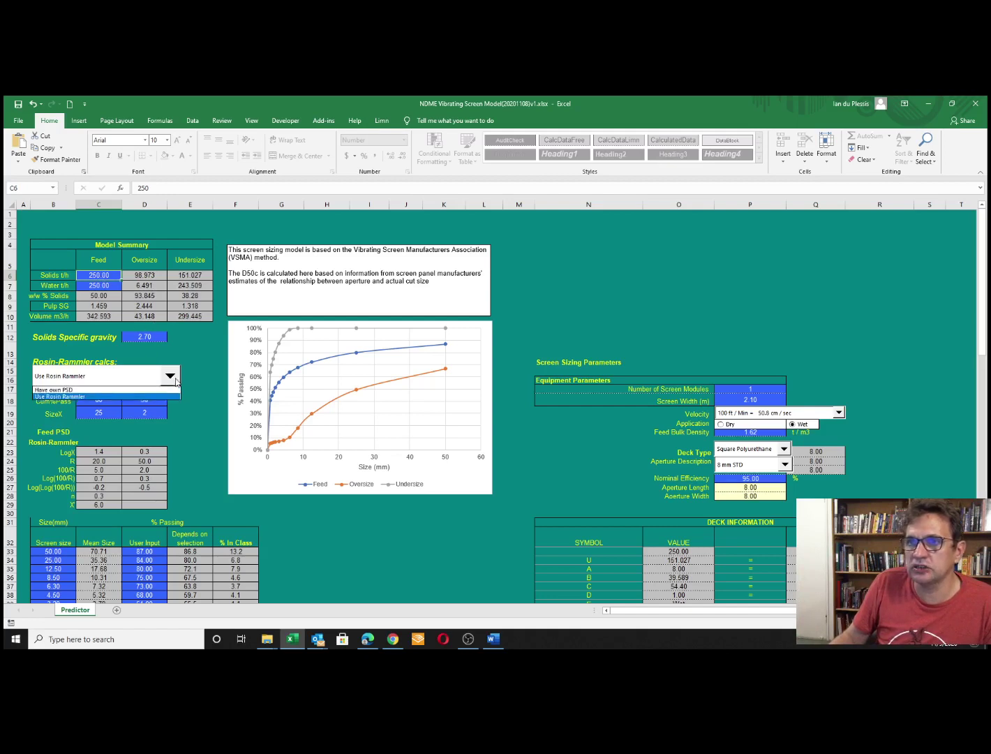
pyautogui.click(104, 390)
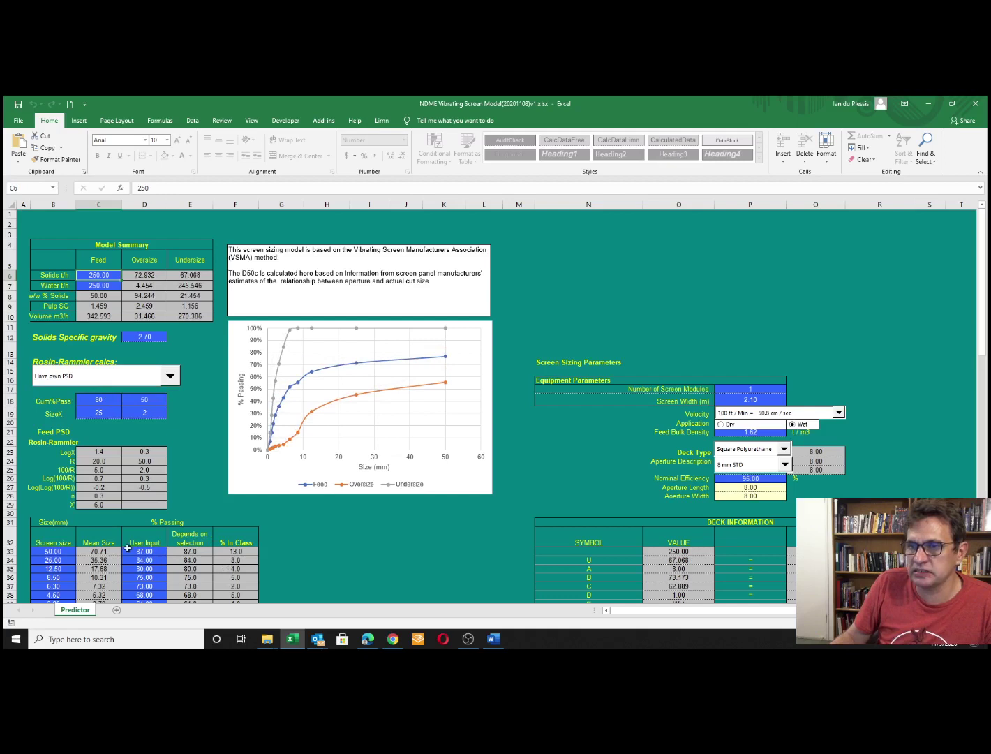
pyautogui.click(170, 376)
pyautogui.click(129, 397)
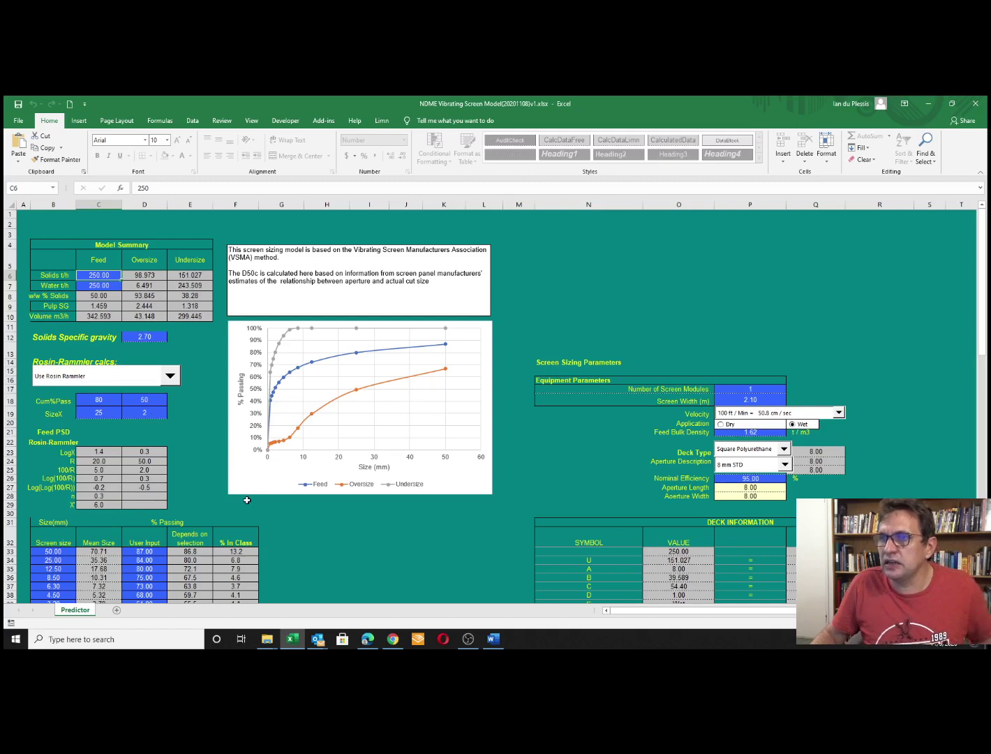
# Keep the 100 ft/min velocity and set the aperture to 12 mm STD.
pyautogui.click(838, 413)
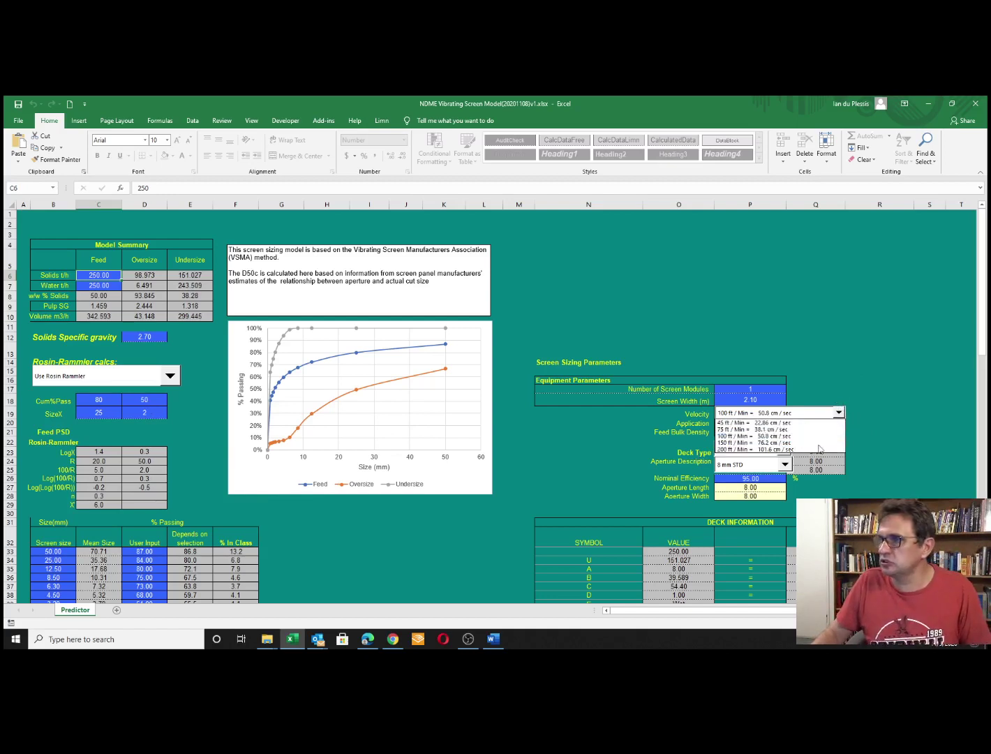
pyautogui.click(758, 435)
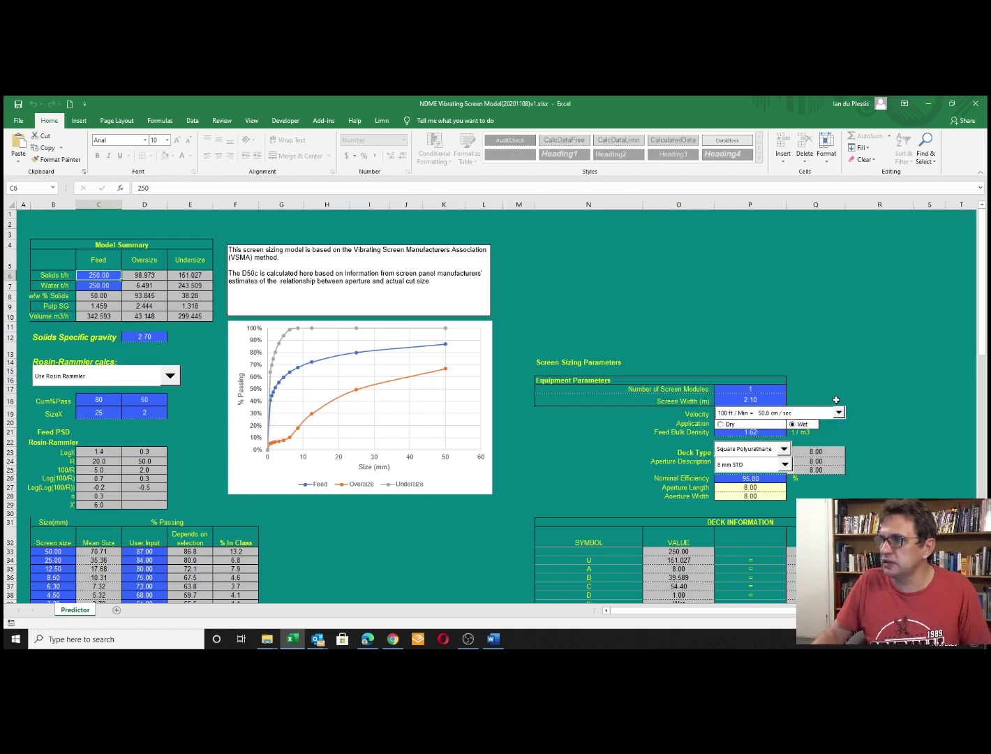
pyautogui.click(874, 372)
pyautogui.click(785, 465)
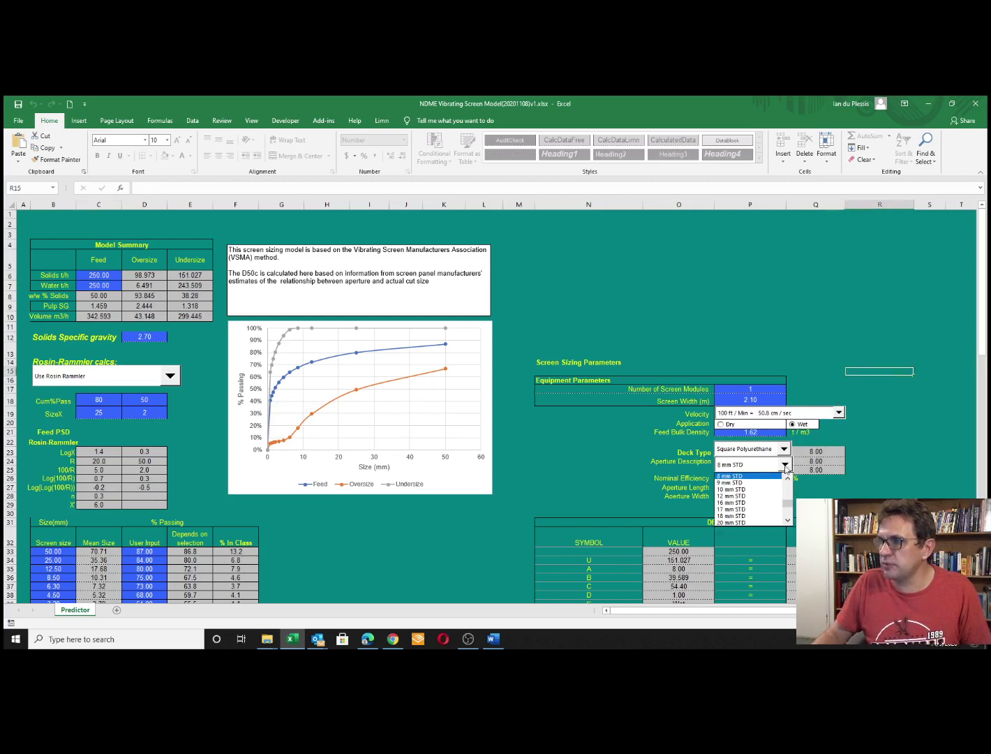
pyautogui.click(753, 497)
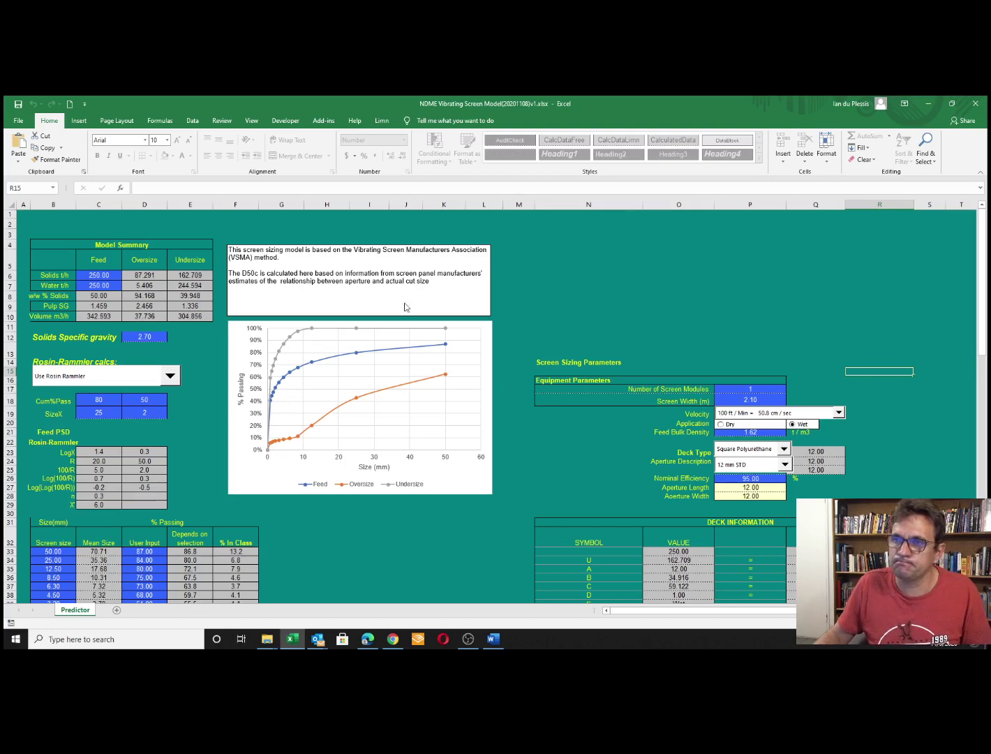
pyautogui.scroll(-4, 376, 420)
pyautogui.scroll(-1, 376, 414)
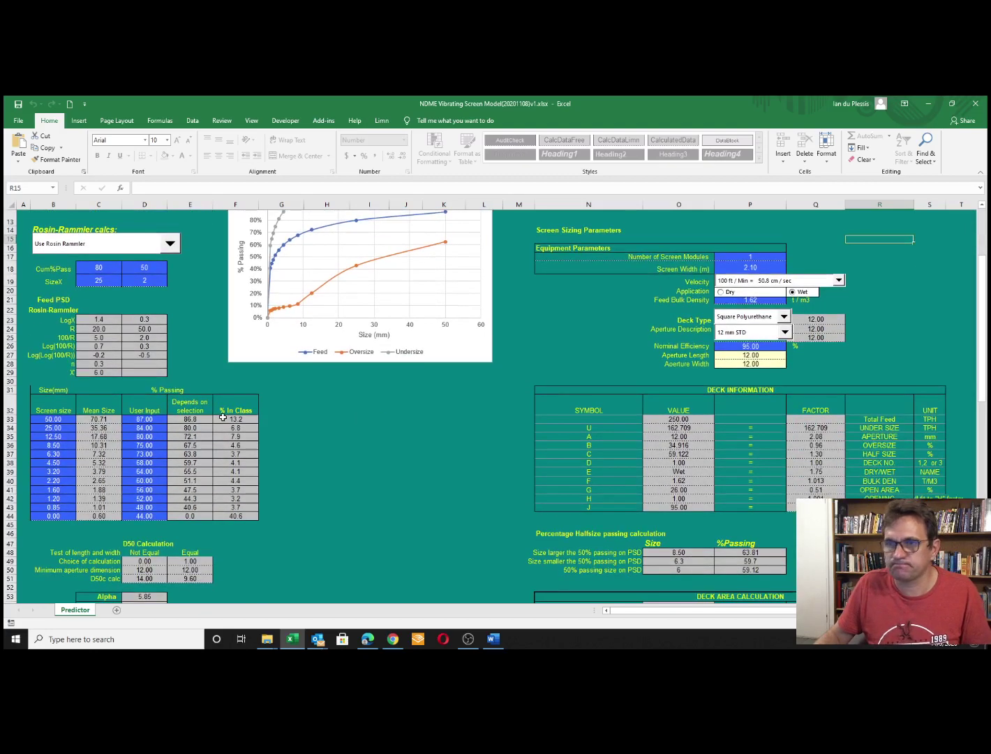
pyautogui.scroll(-1, 376, 414)
pyautogui.scroll(-5, 276, 411)
pyautogui.scroll(-1, 301, 426)
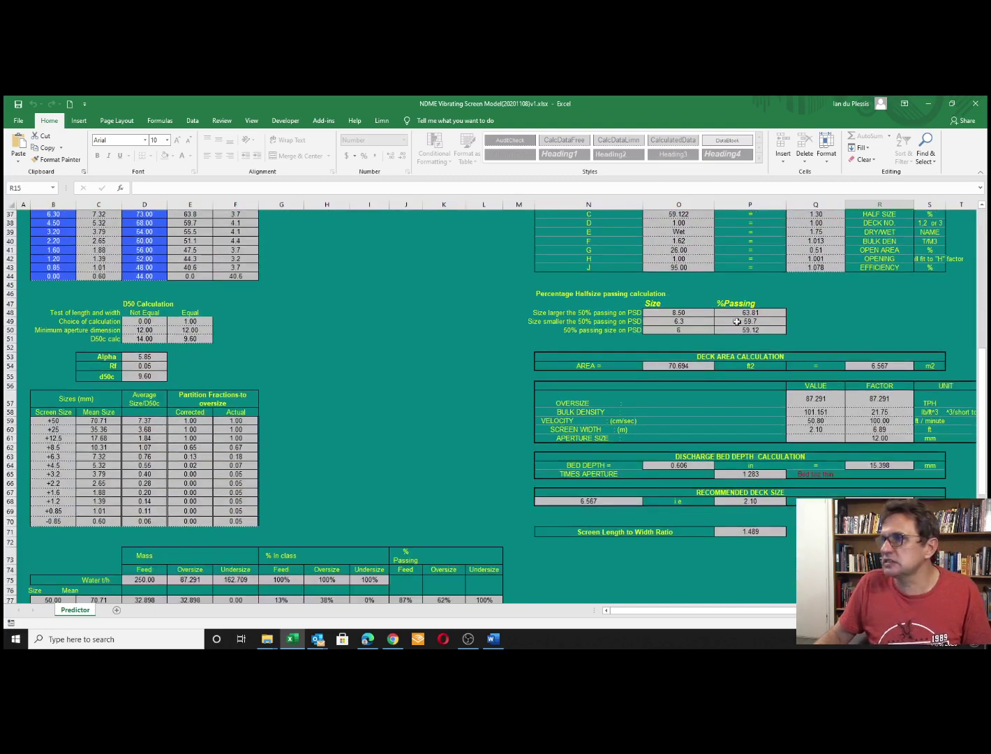
# Inspect the bulk density formula and return the aperture to 8 mm STD.
pyautogui.click(818, 410)
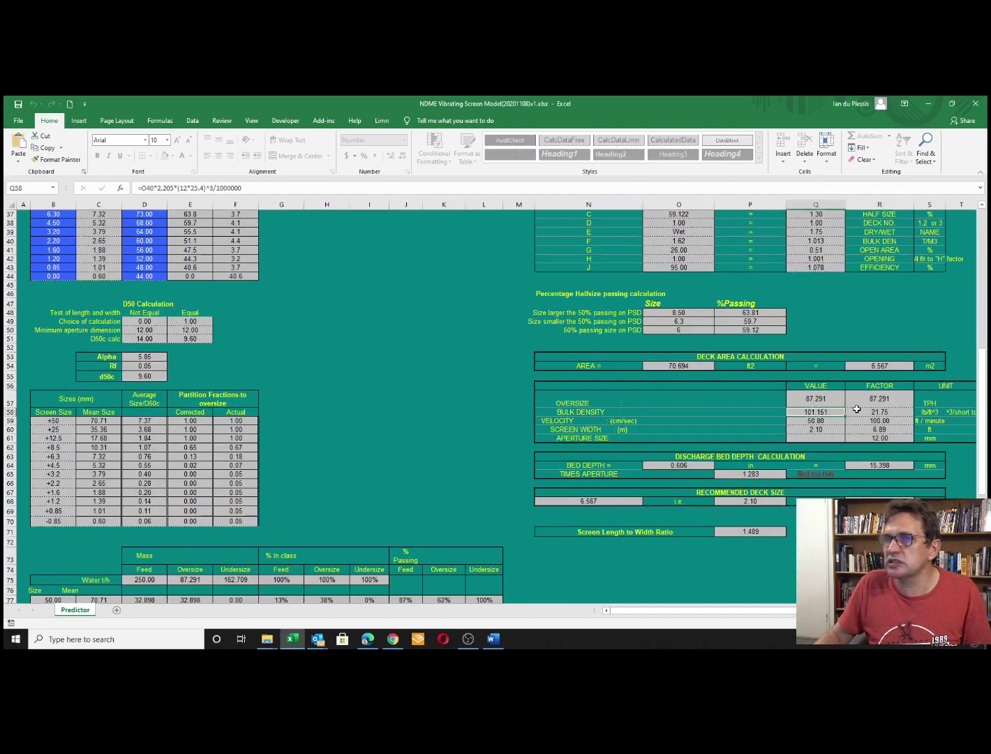
pyautogui.scroll(2, 857, 408)
pyautogui.scroll(6, 857, 409)
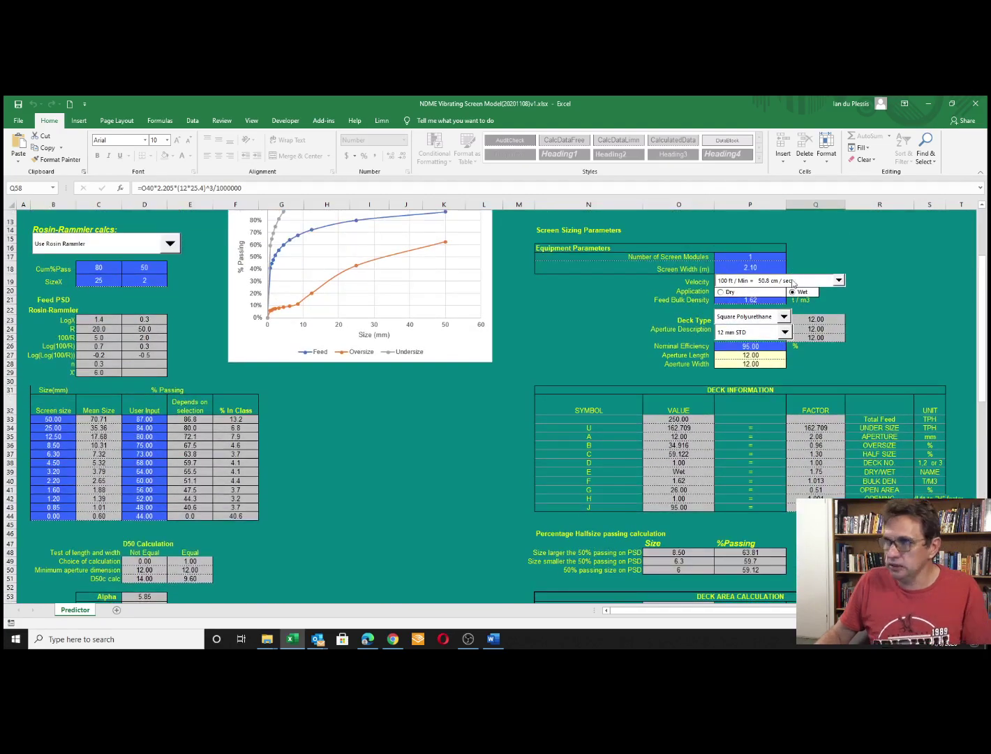
pyautogui.click(785, 333)
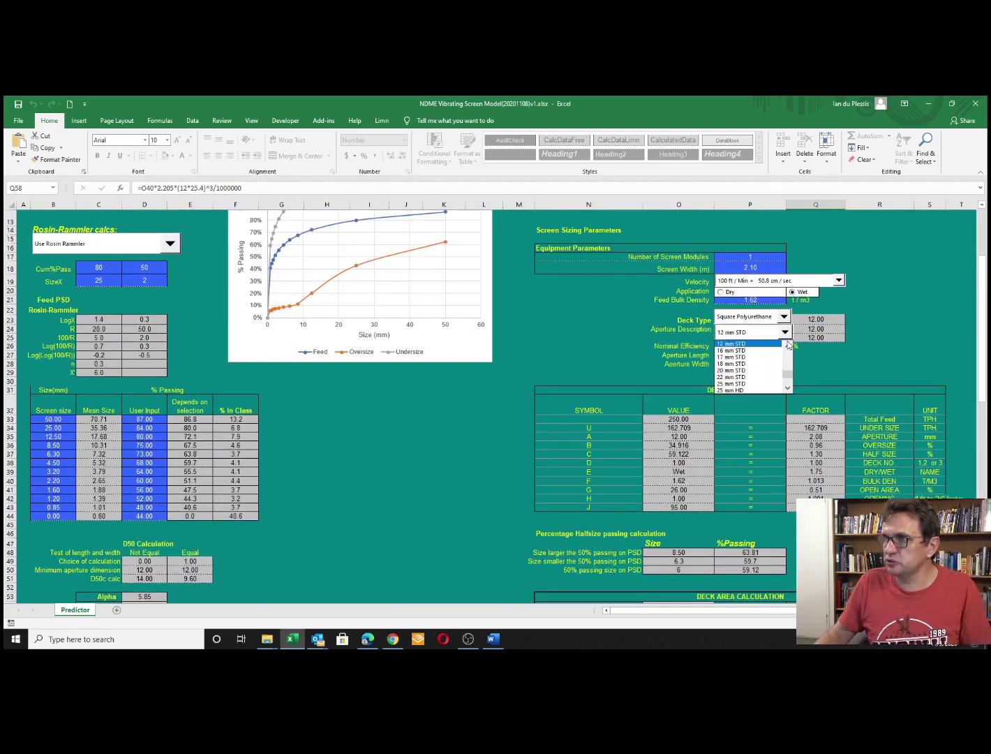
pyautogui.click(787, 344)
pyautogui.click(748, 361)
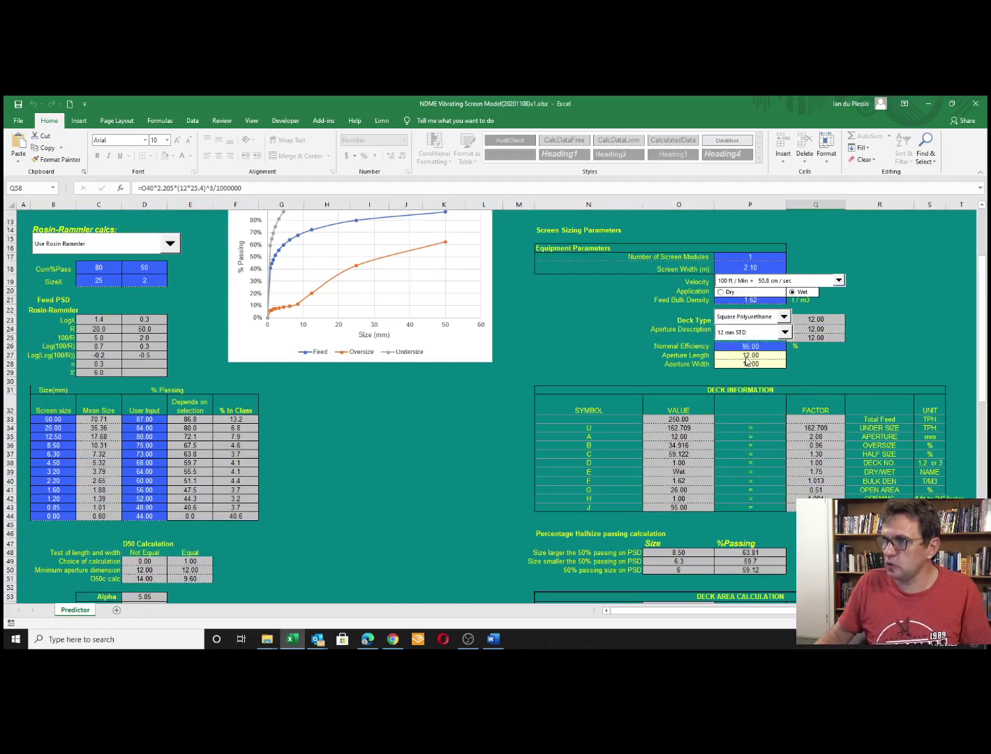
# Inspect the aperture value formula and select the deck information symbols A through J.
pyautogui.click(678, 435)
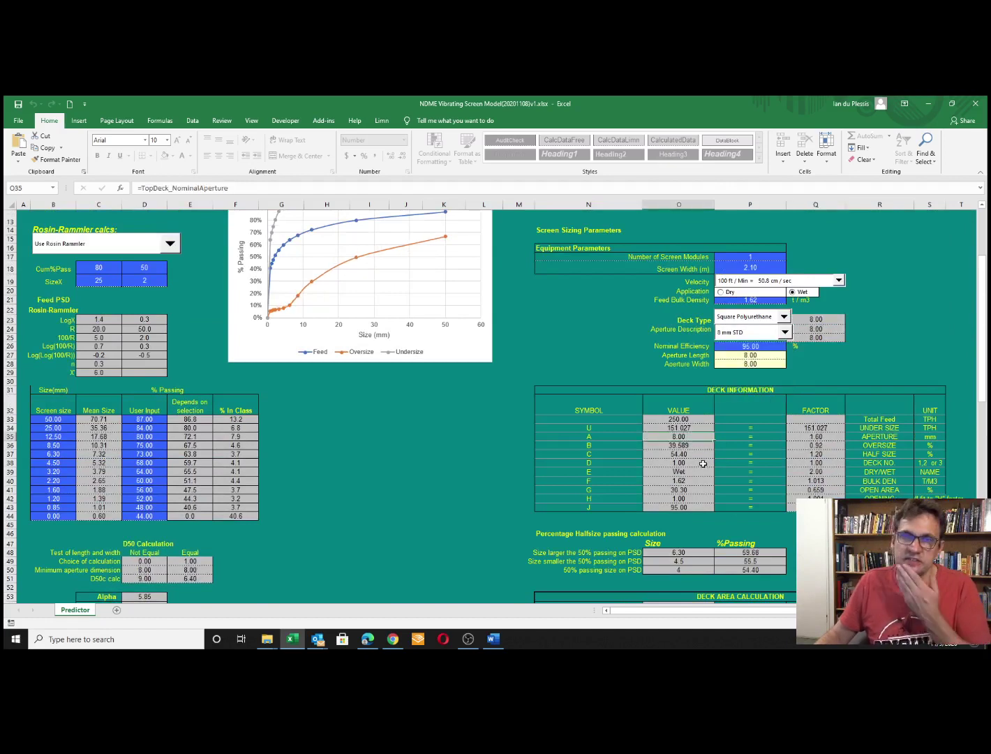
pyautogui.moveTo(617, 438); pyautogui.dragTo(609, 521)
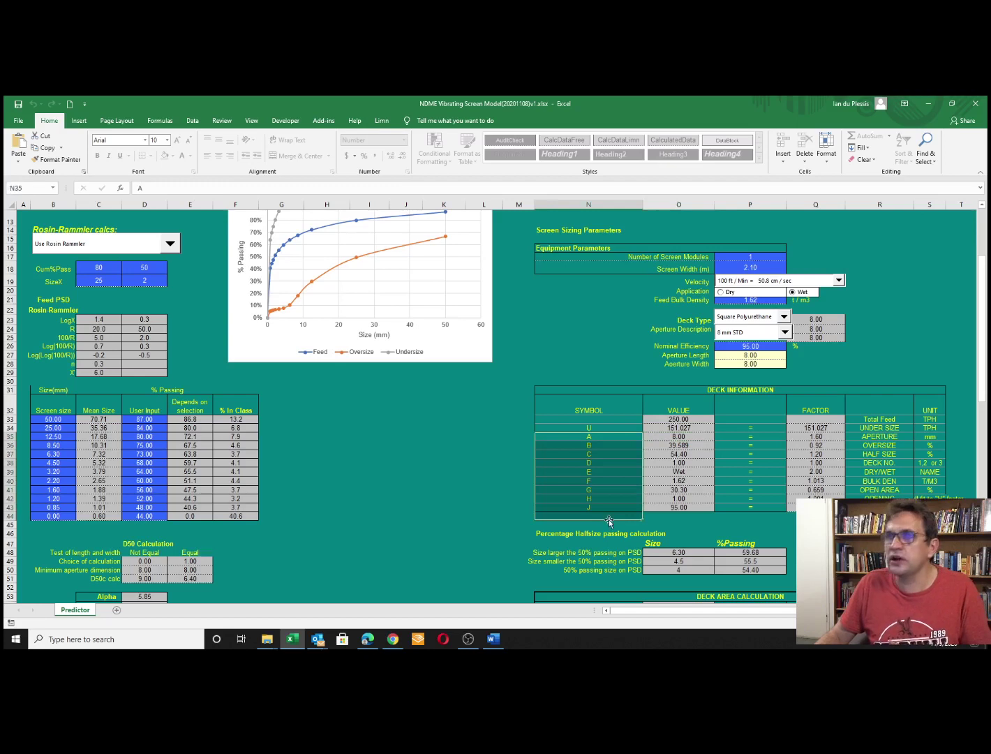